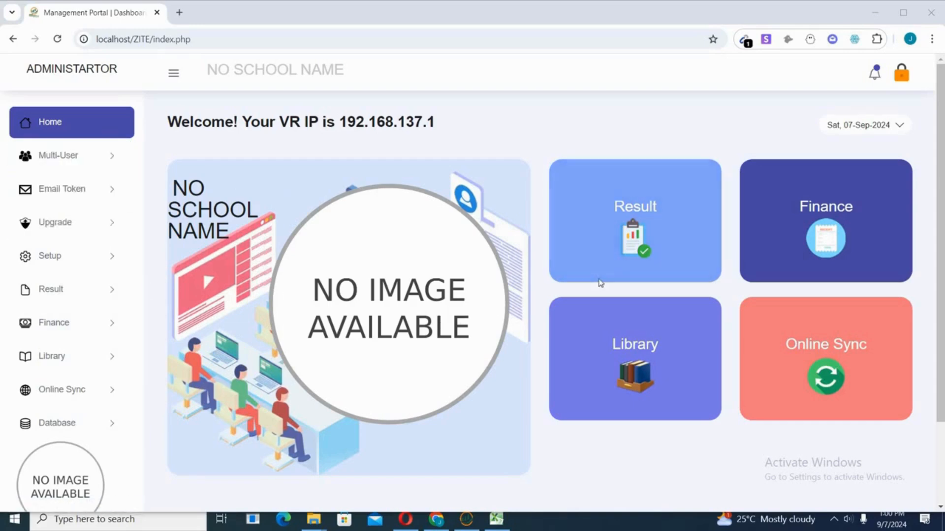
{"action": "left_click", "coordinate": [633, 235]}
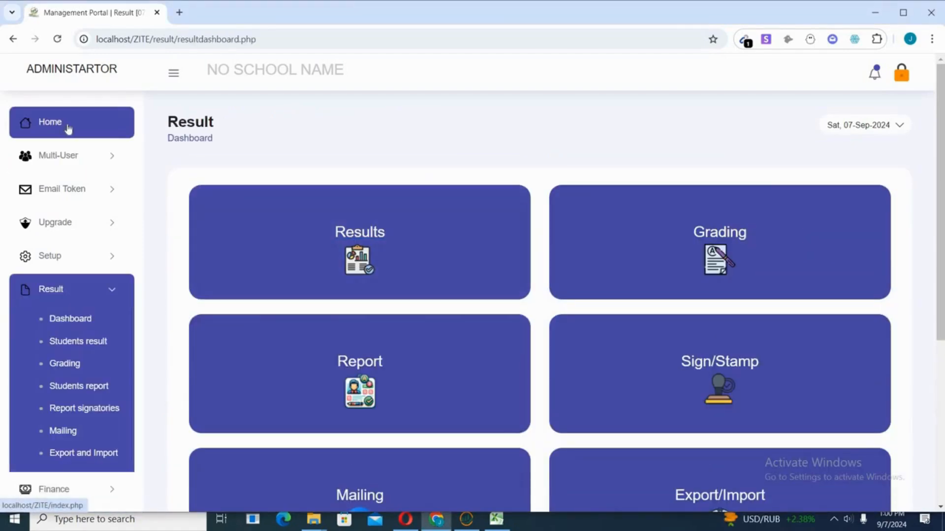
{"action": "left_click", "coordinate": [69, 127]}
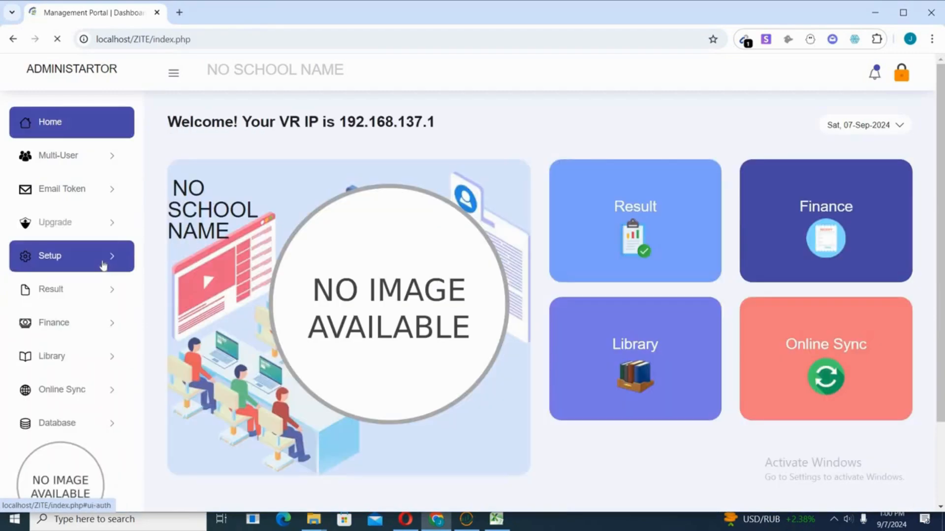
{"action": "left_click", "coordinate": [103, 298]}
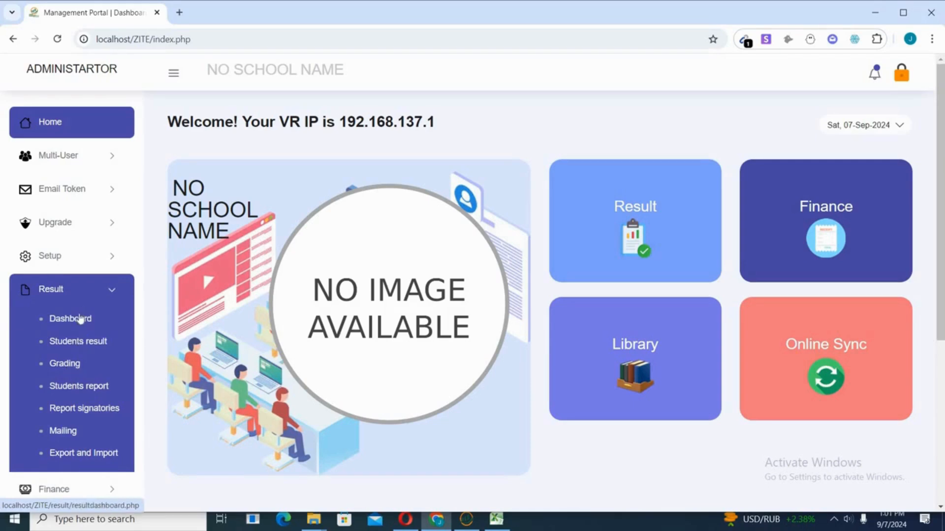
{"action": "left_click", "coordinate": [71, 346]}
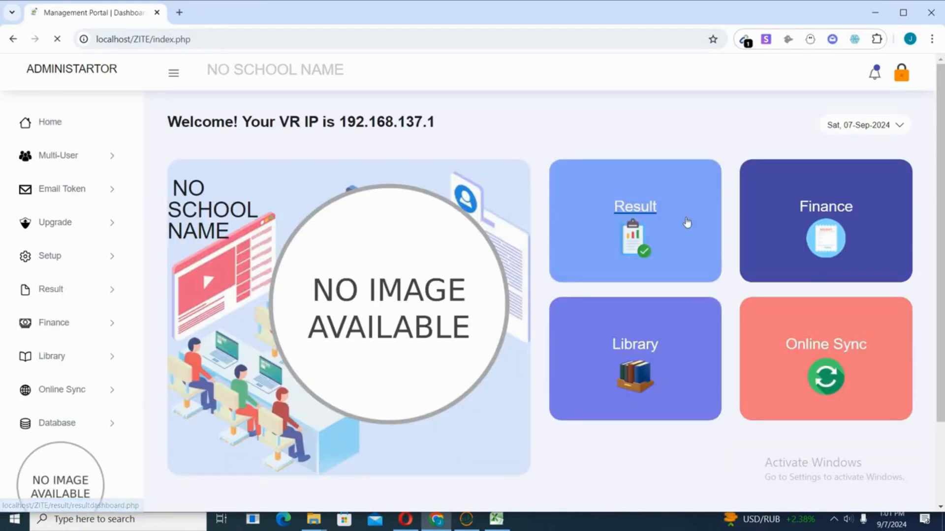
Step: Open the student results page from the Result dashboard and choose 1st Term, 2024/2025 as the academic session
{"action": "left_click", "coordinate": [631, 228]}
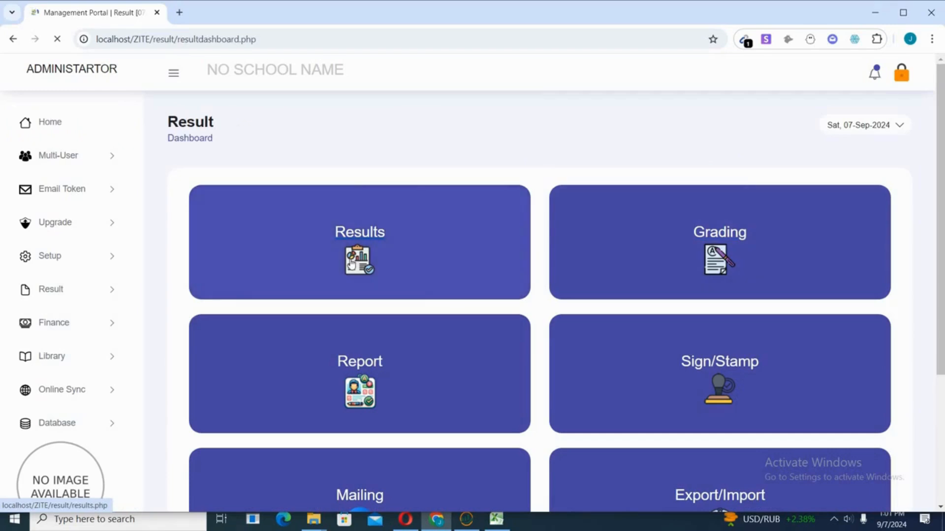
{"action": "left_click", "coordinate": [351, 263]}
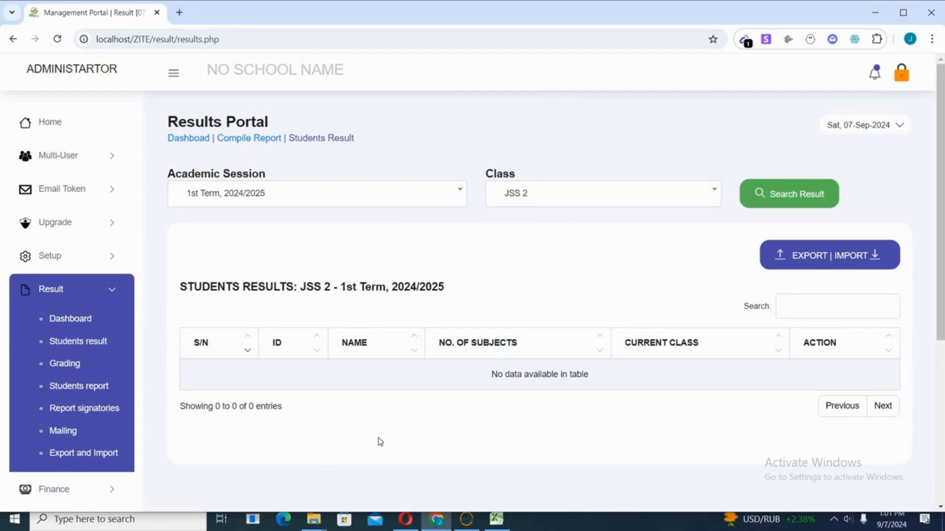
{"action": "left_click", "coordinate": [441, 202]}
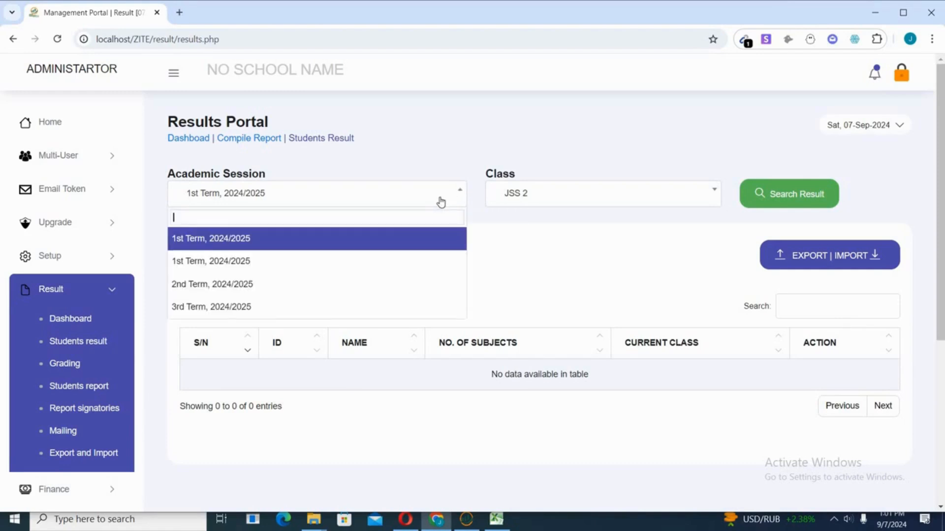
{"action": "left_click", "coordinate": [381, 239]}
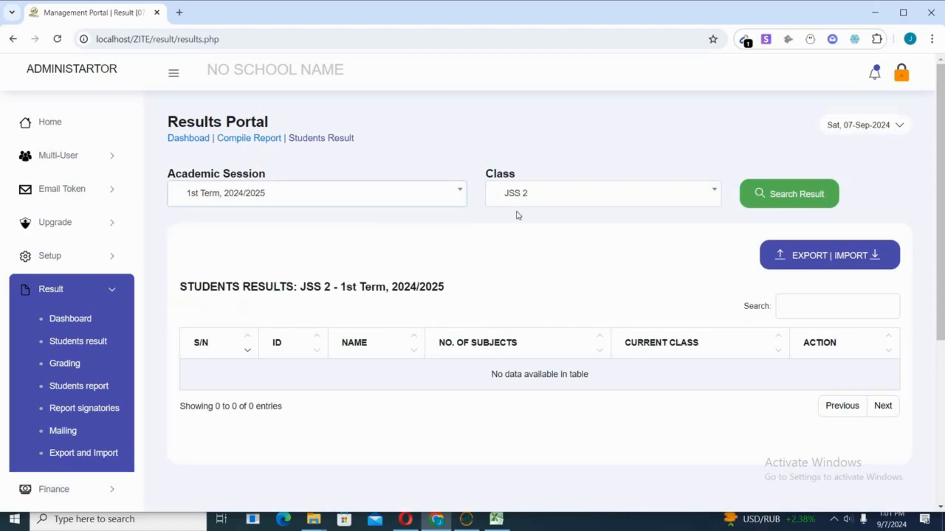
Step: Search the students' results for class JSS 2 in 1st Term, 2024/2025
{"action": "left_click", "coordinate": [541, 204]}
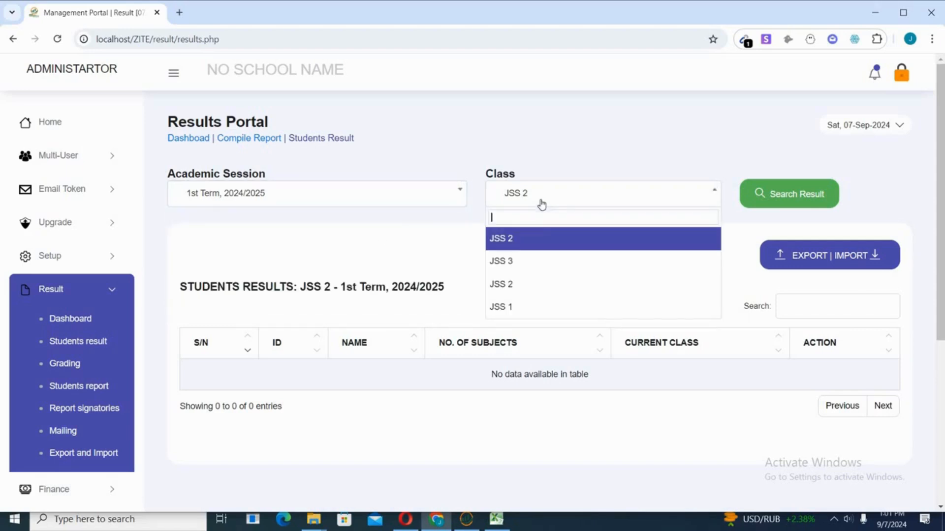
{"action": "left_click", "coordinate": [533, 306]}
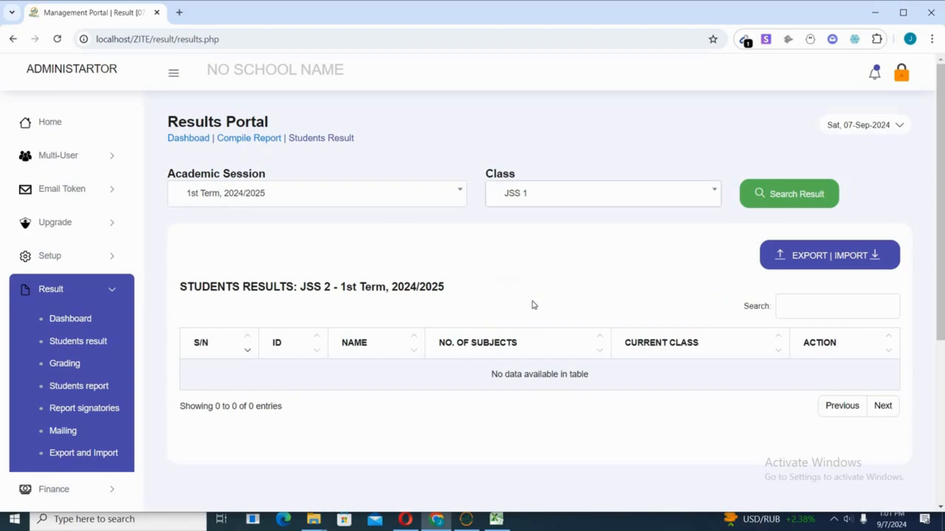
{"action": "left_click", "coordinate": [520, 197]}
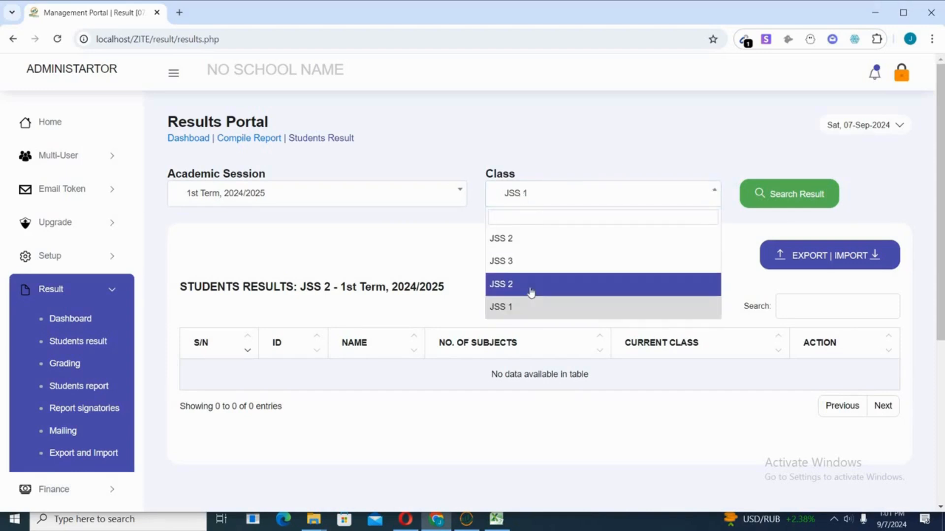
{"action": "left_click", "coordinate": [530, 292]}
{"action": "left_click", "coordinate": [781, 204]}
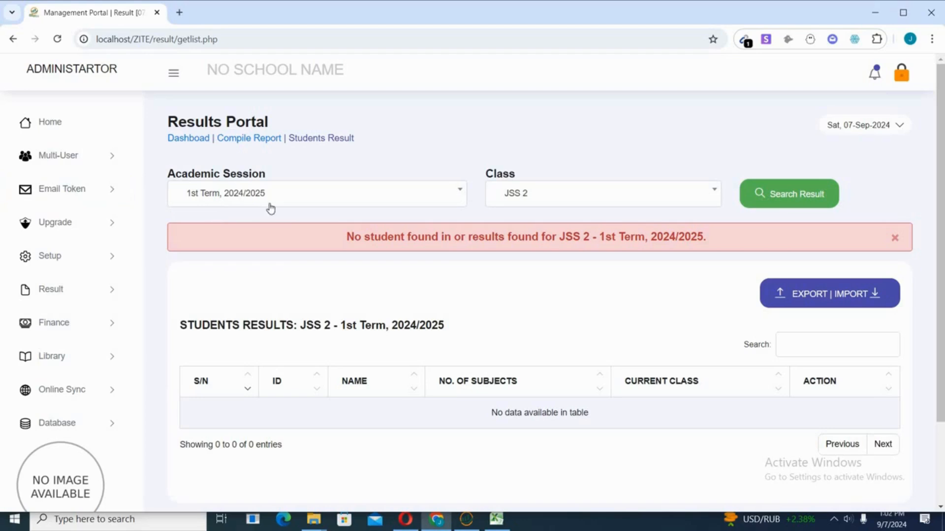
Step: Change the class to JSS 1 and search its students' results for the selected term
{"action": "left_click", "coordinate": [572, 206]}
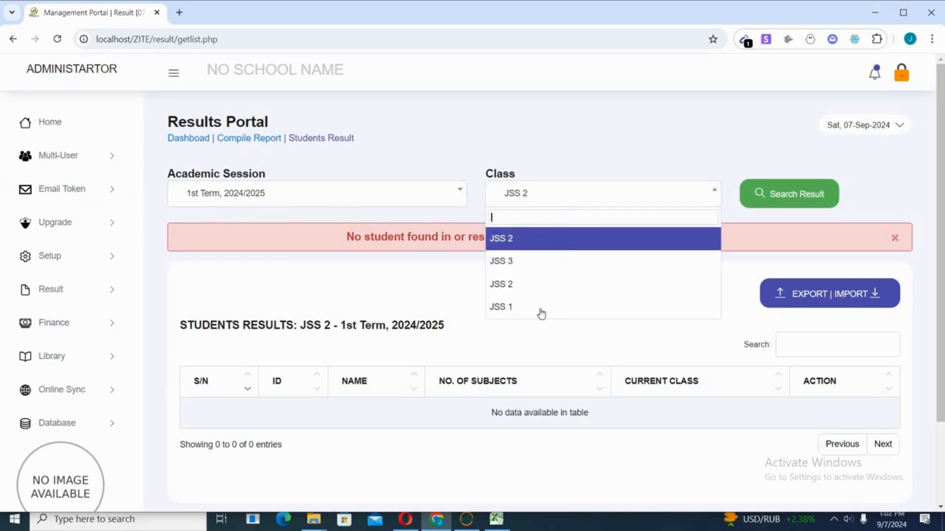
{"action": "left_click", "coordinate": [541, 308]}
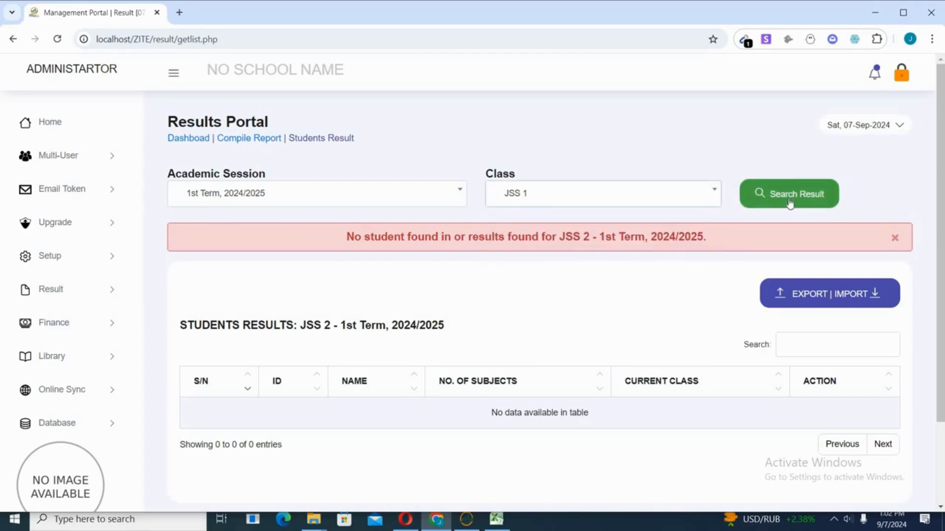
{"action": "left_click", "coordinate": [786, 202]}
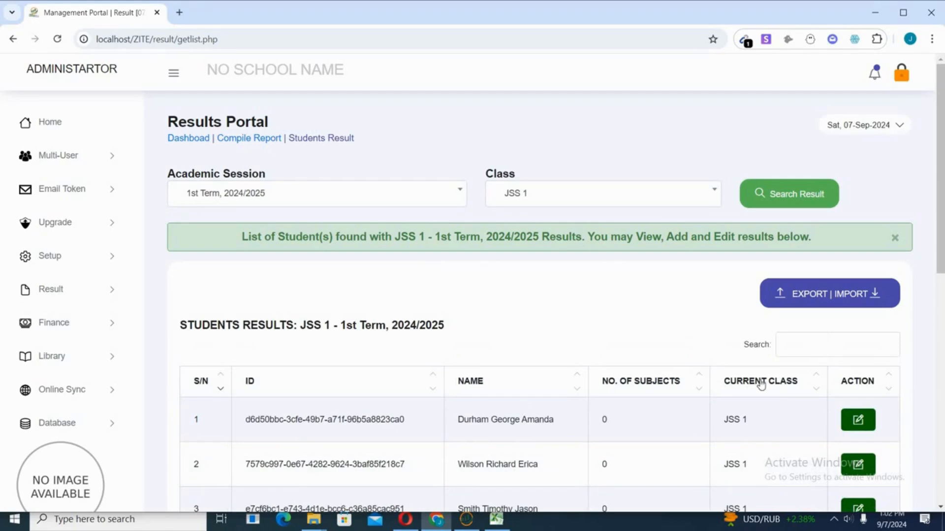
Step: Look through the JSS 1 student list and open the result entry form for the first student
{"action": "scroll", "coordinate": [851, 391], "scroll_direction": "down", "scroll_amount": 8}
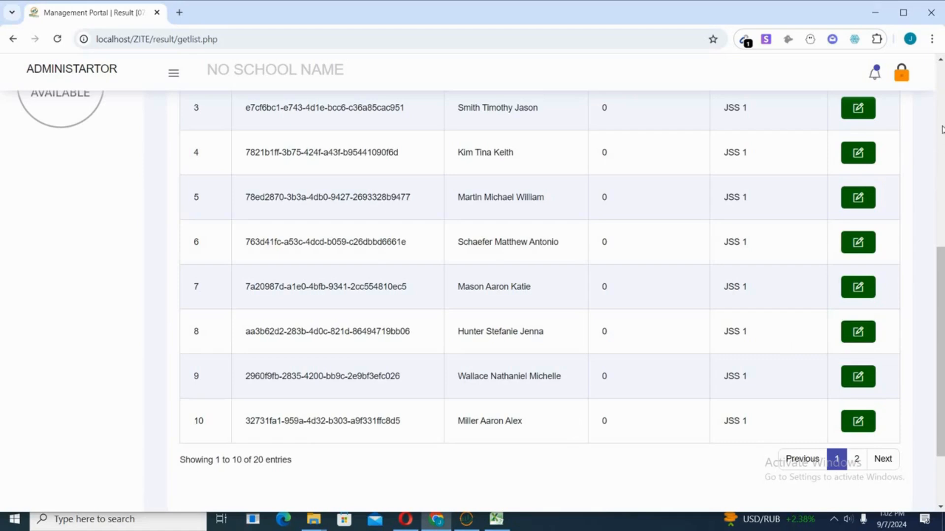
{"action": "scroll", "coordinate": [941, 129], "scroll_direction": "up", "scroll_amount": 8}
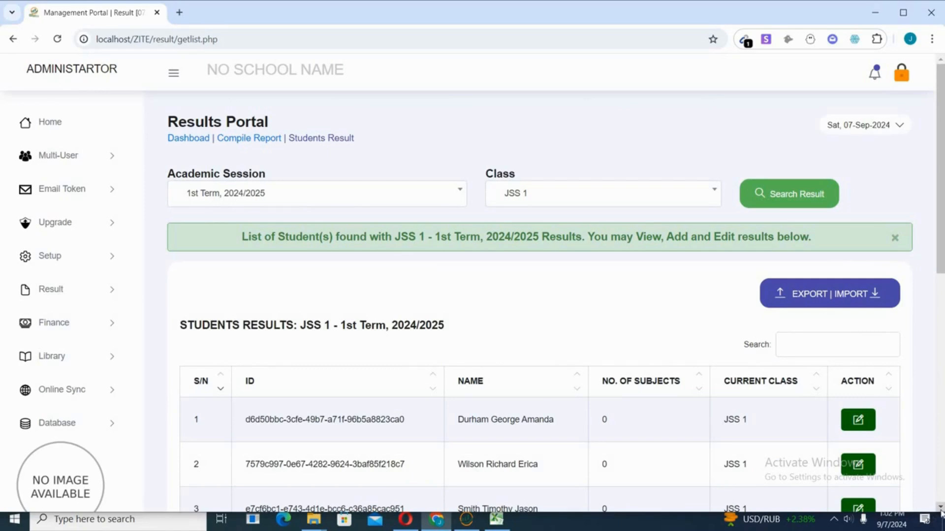
{"action": "scroll", "coordinate": [941, 513], "scroll_direction": "down", "scroll_amount": 3}
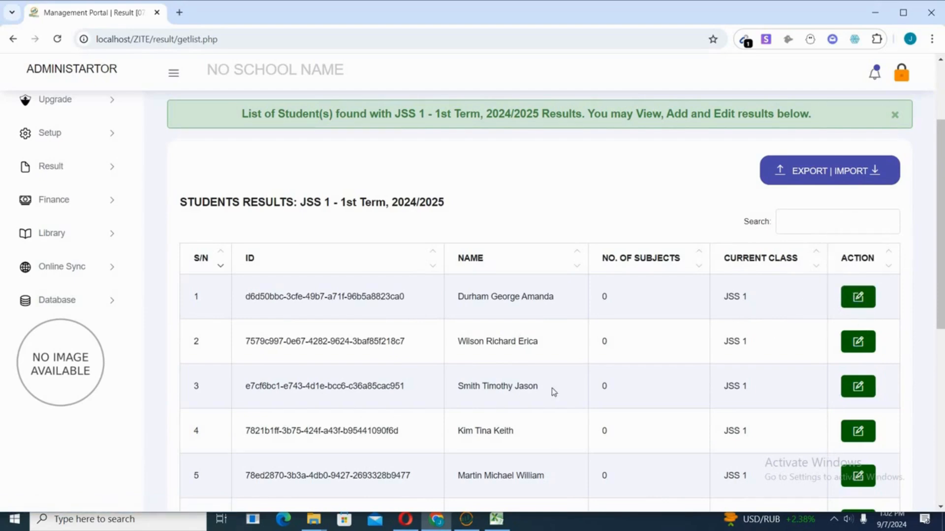
{"action": "left_click", "coordinate": [857, 297]}
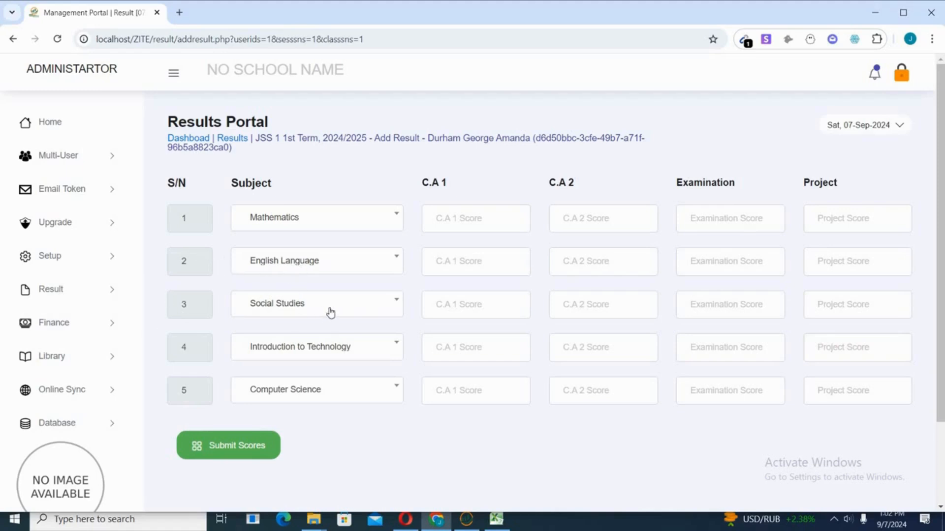
{"action": "left_click", "coordinate": [114, 263]}
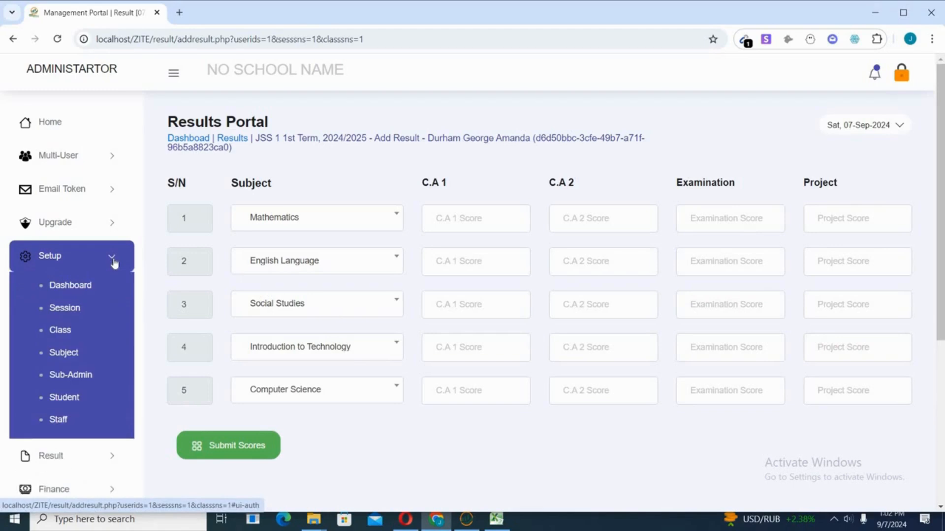
{"action": "left_click", "coordinate": [114, 263]}
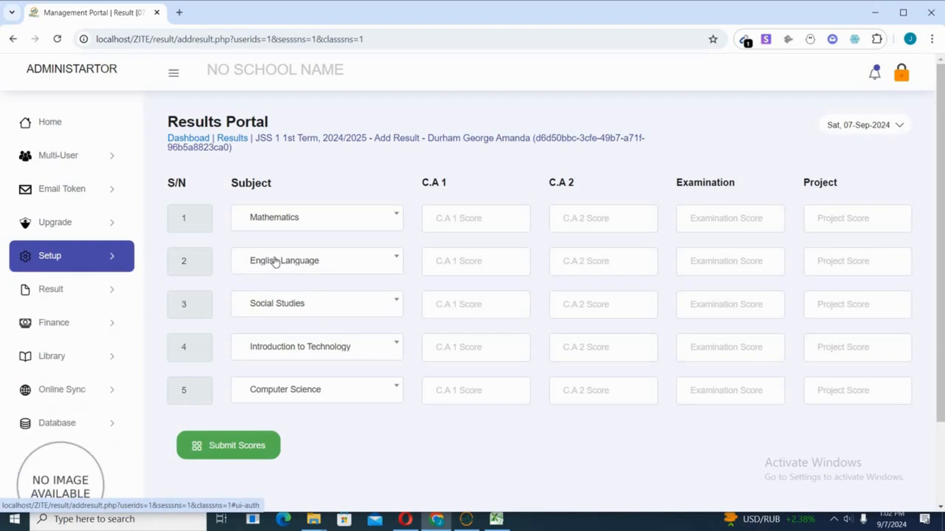
{"action": "left_click", "coordinate": [449, 227]}
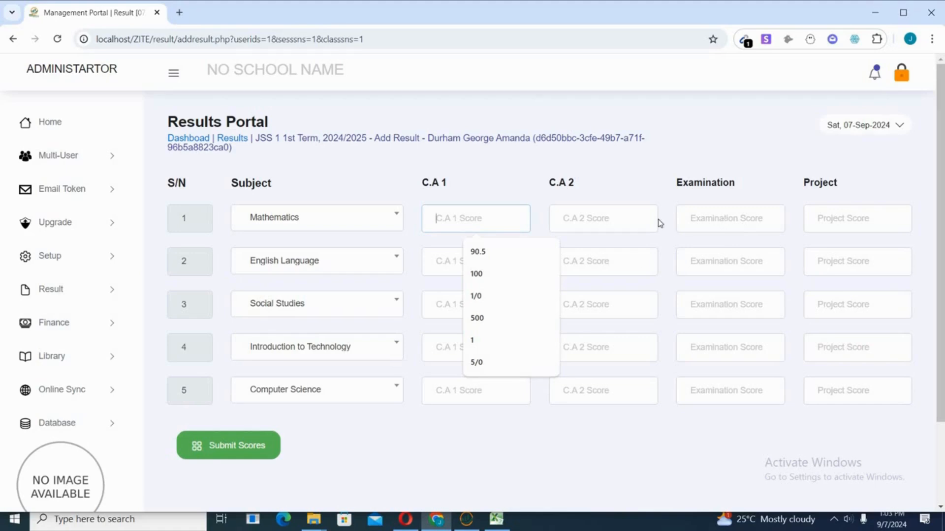
{"action": "left_click", "coordinate": [497, 184]}
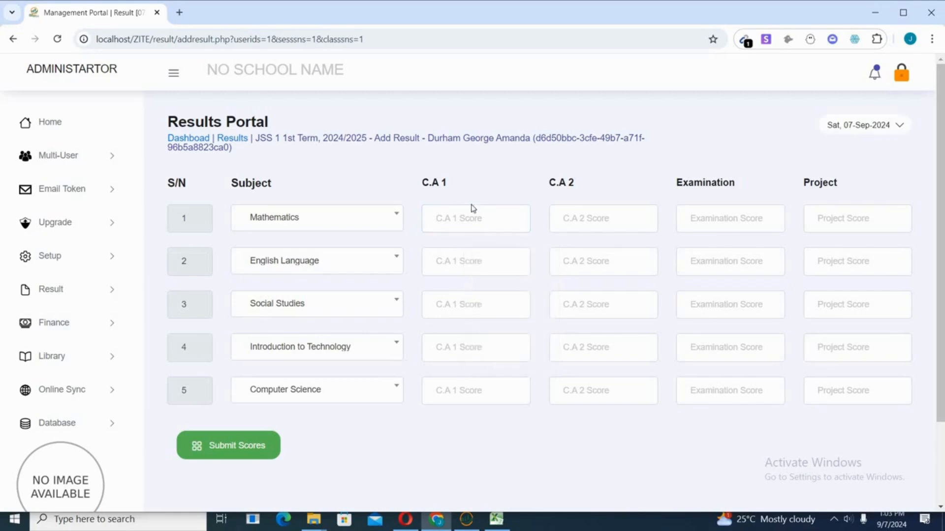
Step: Enter 70 as the C.A 1 score for Mathematics
{"action": "left_click", "coordinate": [458, 223]}
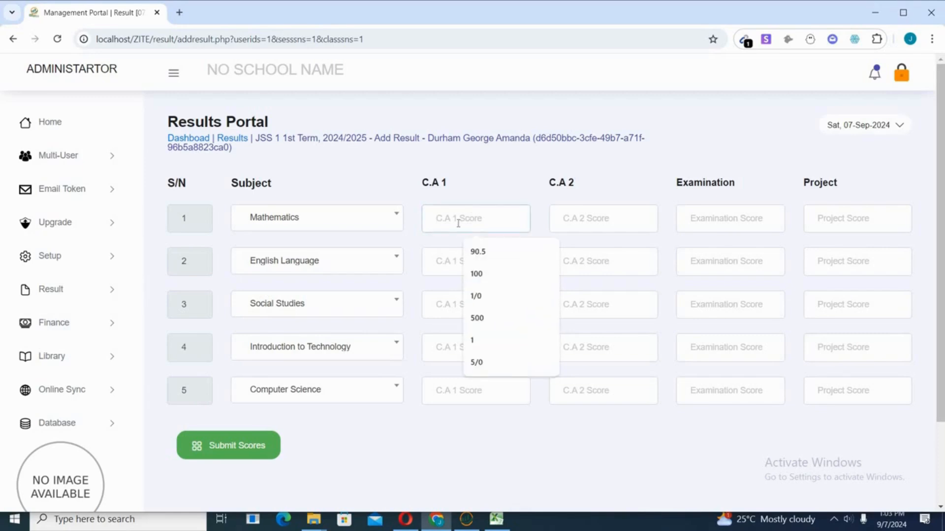
{"action": "type", "text": "35"}
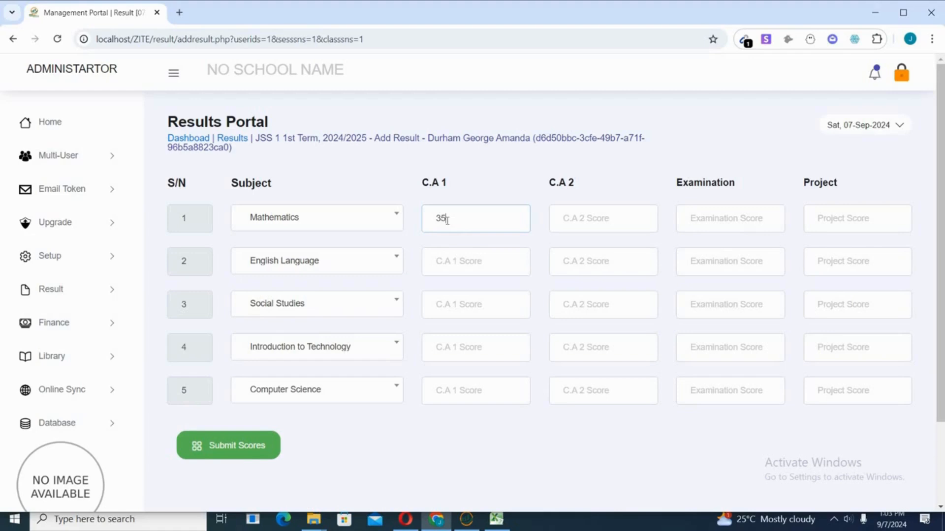
{"action": "key", "text": "BackSpace"}
{"action": "key", "text": "BackSpace"}
{"action": "type", "text": "0"}
{"action": "key", "text": "BackSpace"}
{"action": "type", "text": "70"}
Step: Enter 5/10 as the C.A 1 score for English Language
{"action": "left_click", "coordinate": [446, 265]}
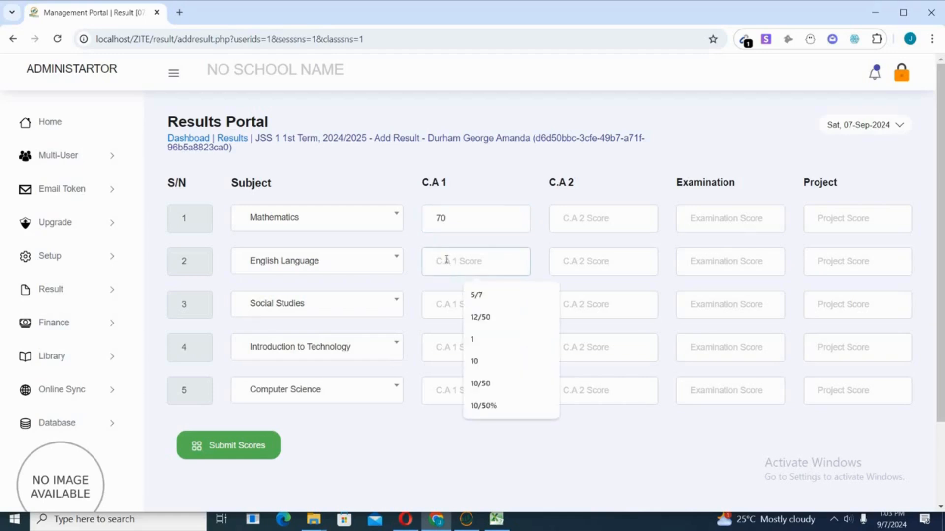
{"action": "type", "text": "5"}
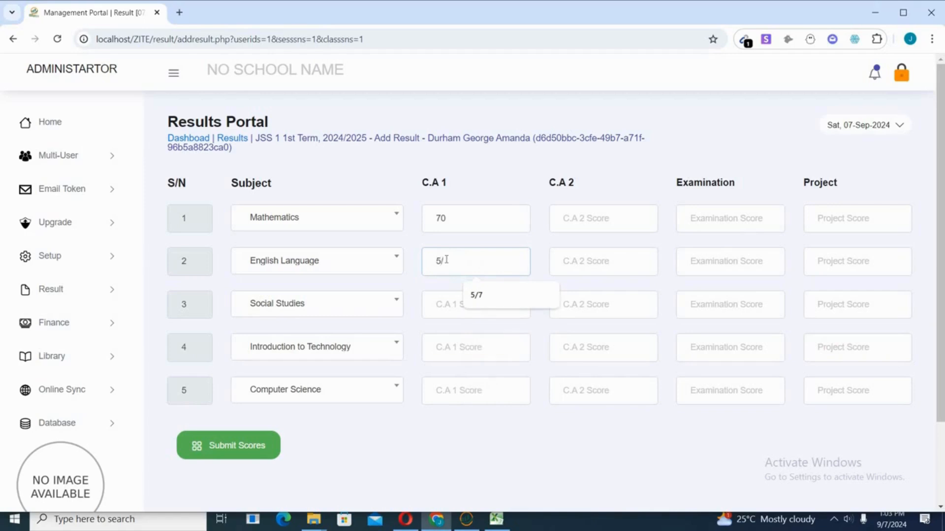
{"action": "type", "text": "/7"}
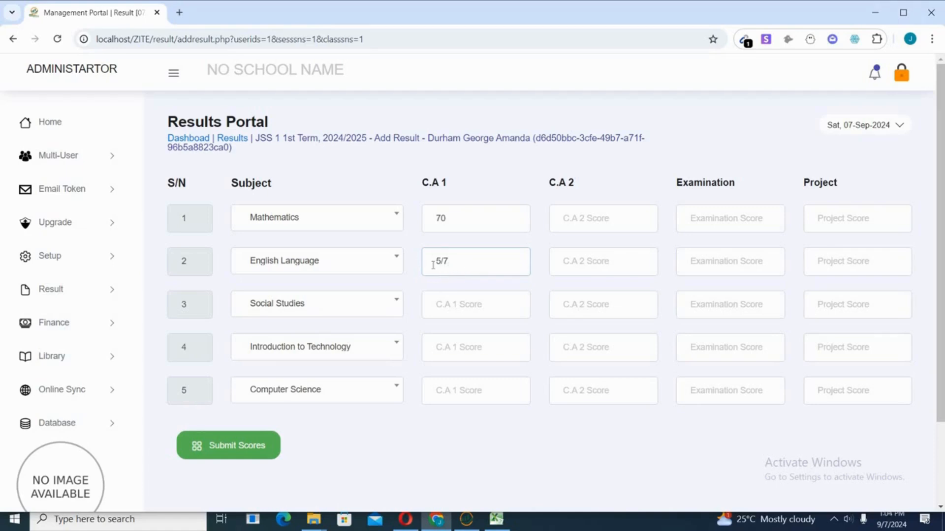
{"action": "key", "text": "BackSpace"}
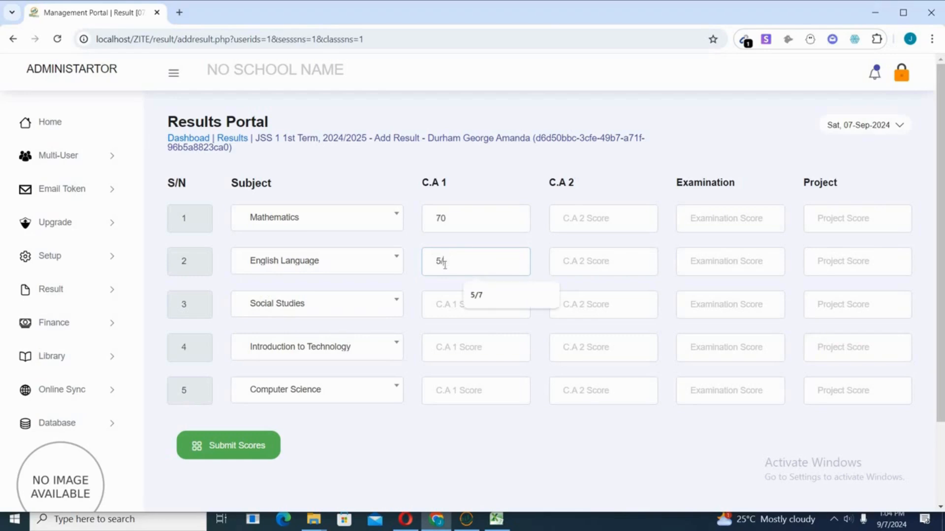
{"action": "type", "text": "10"}
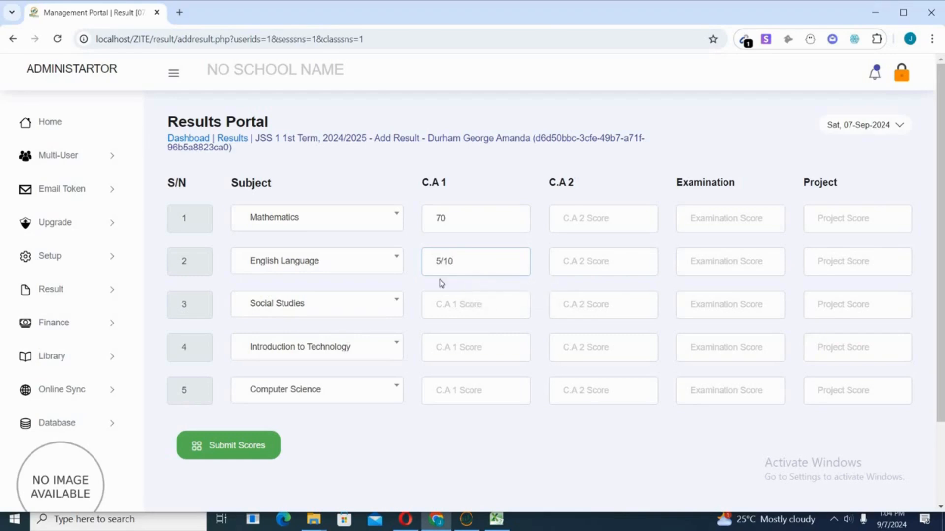
Step: Replace the Mathematics C.A 1 score with 7/10
{"action": "left_click", "coordinate": [454, 222]}
{"action": "key", "text": "BackSpace"}
{"action": "key", "text": "BackSpace"}
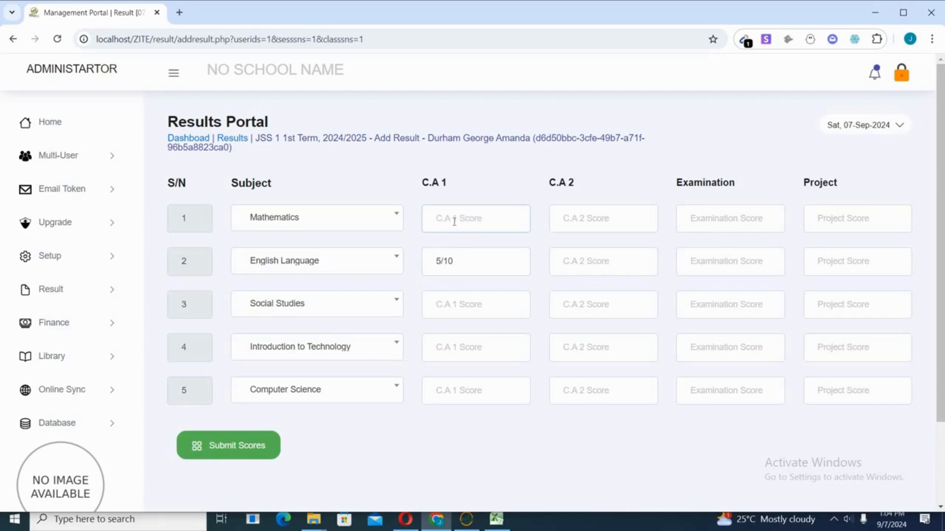
{"action": "type", "text": "7/10"}
Step: Enter 10/20 as the C.A 1 score for Social Studies
{"action": "left_click", "coordinate": [449, 300]}
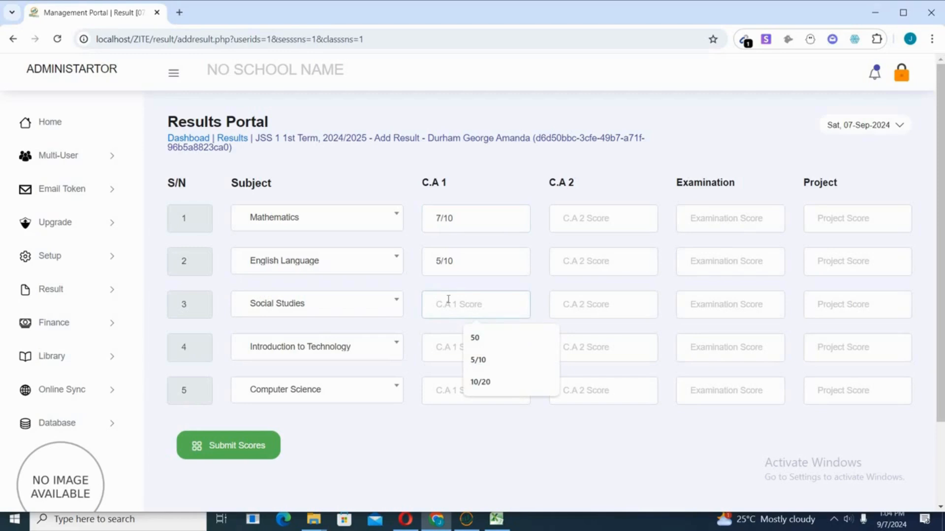
{"action": "type", "text": "2"}
{"action": "key", "text": "BackSpace"}
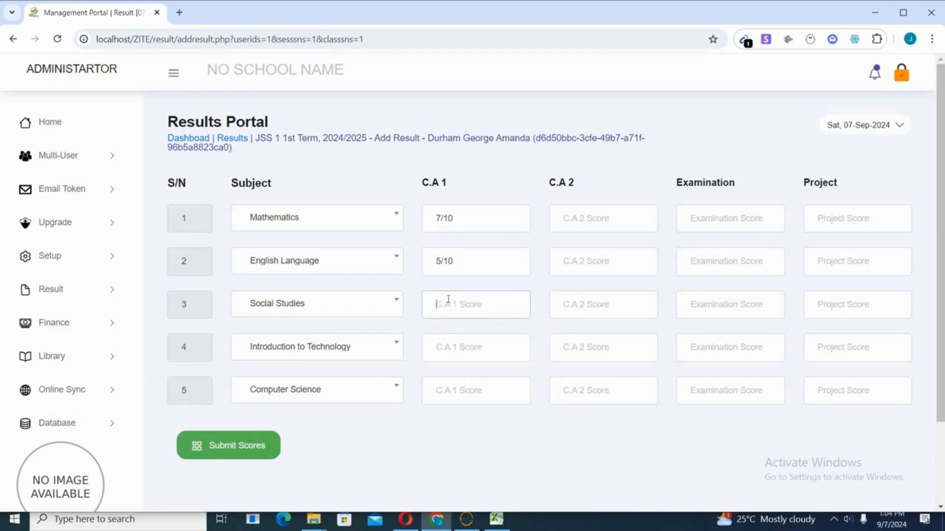
{"action": "type", "text": "1"}
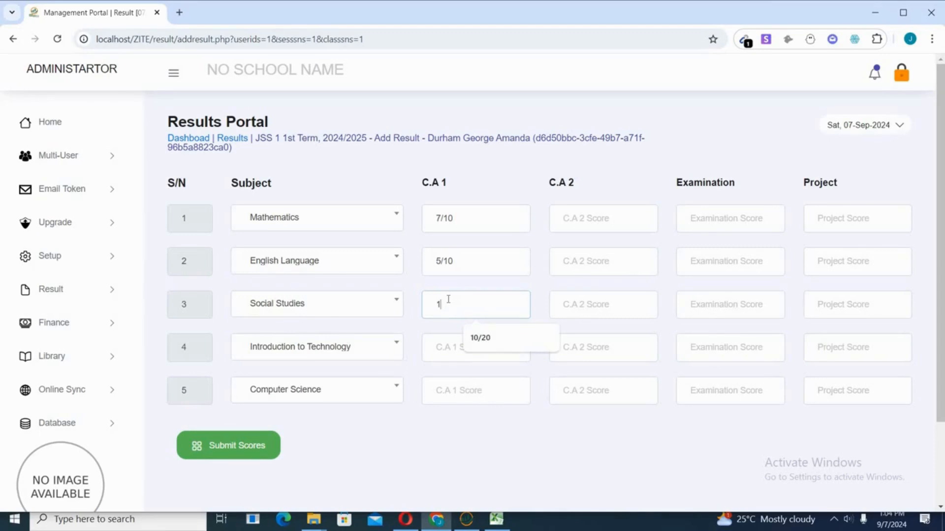
{"action": "type", "text": "0/20"}
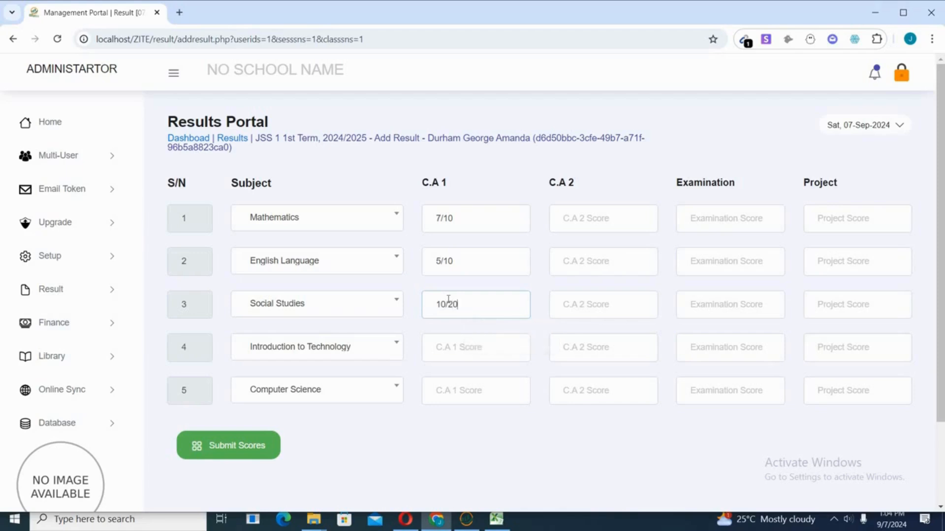
Step: Enter C.A 1 scores of 1/5 for Introduction to Technology and 2/10 for Computer Science
{"action": "left_click", "coordinate": [447, 346]}
{"action": "type", "text": "1"}
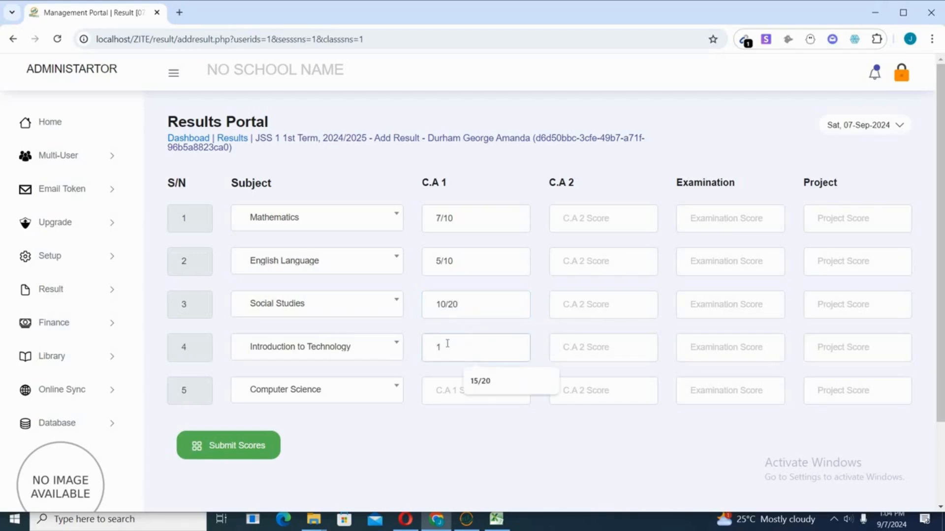
{"action": "type", "text": "/5"}
{"action": "left_click", "coordinate": [446, 386]}
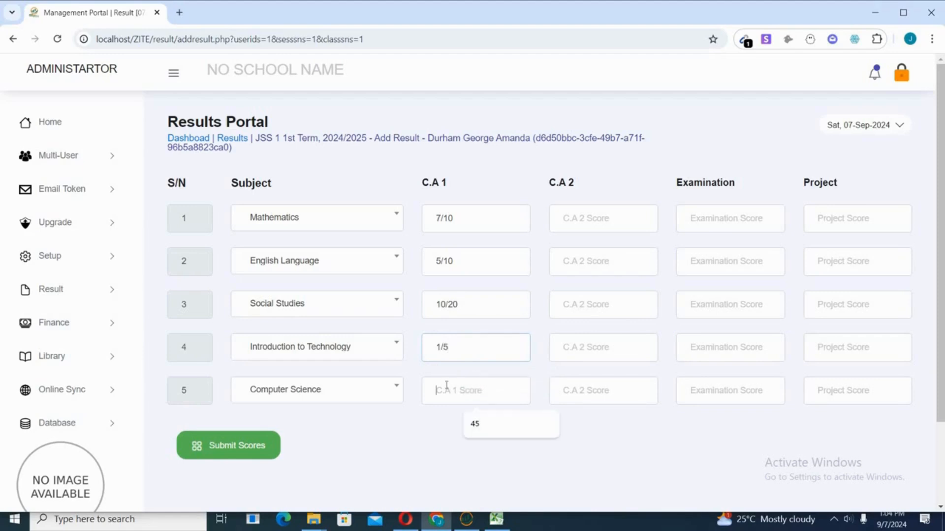
{"action": "type", "text": "2/10"}
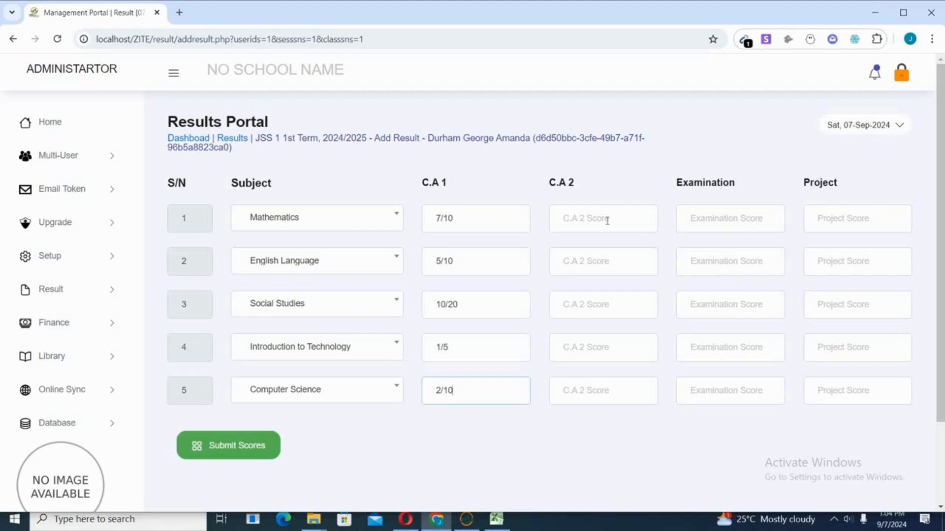
Step: Submit the student's C.A 1 scores, leaving the C.A 2 scores blank
{"action": "left_click", "coordinate": [607, 221]}
{"action": "left_click", "coordinate": [569, 261]}
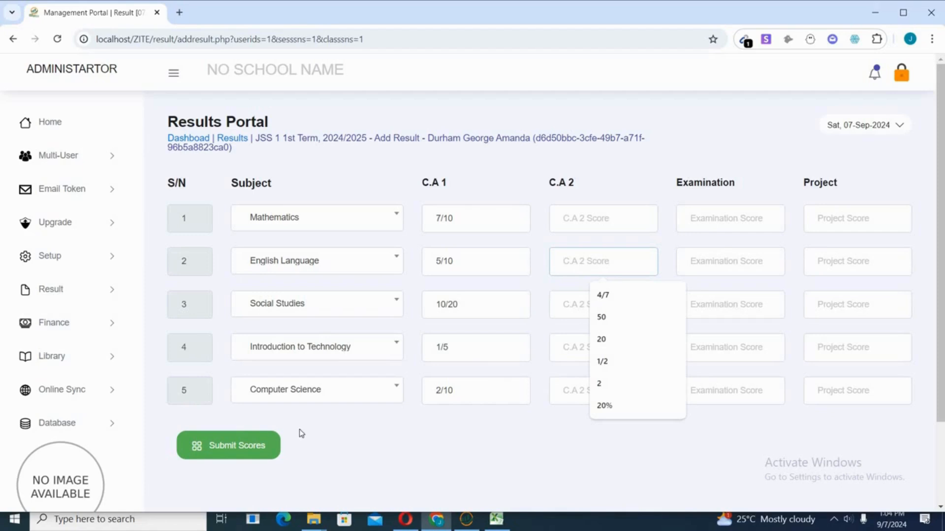
{"action": "left_click", "coordinate": [228, 447]}
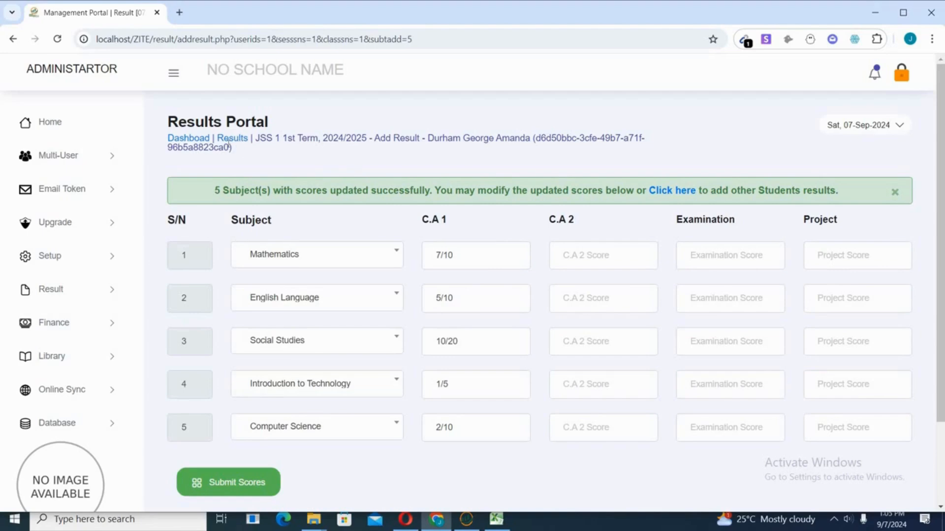
Step: Reopen the first student's scores from the class results list and enter Examination scores of 70 for Mathematics and 90 for English Language
{"action": "left_click", "coordinate": [230, 141]}
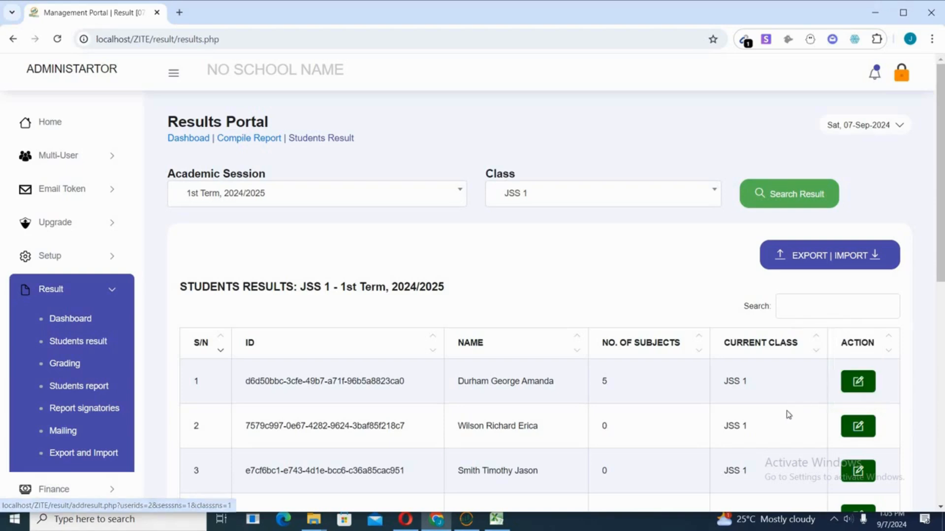
{"action": "left_click", "coordinate": [859, 382]}
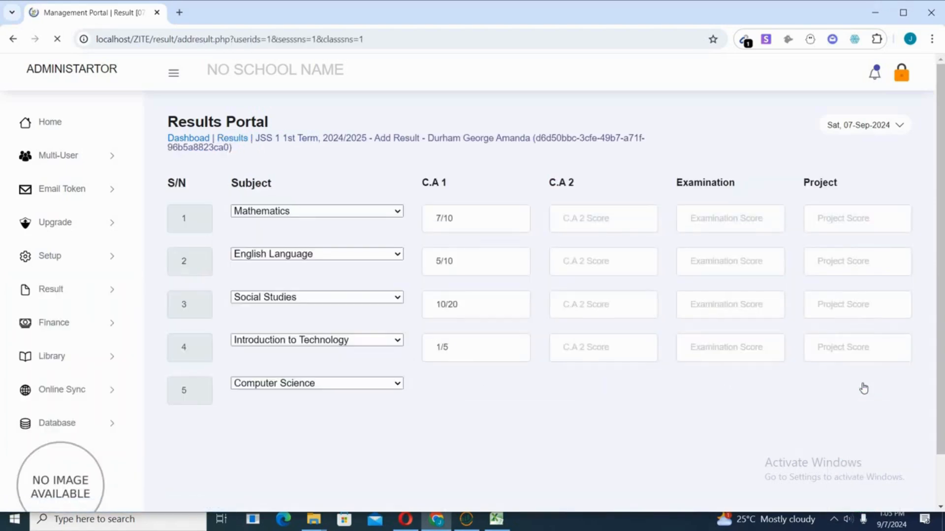
{"action": "left_click", "coordinate": [731, 220]}
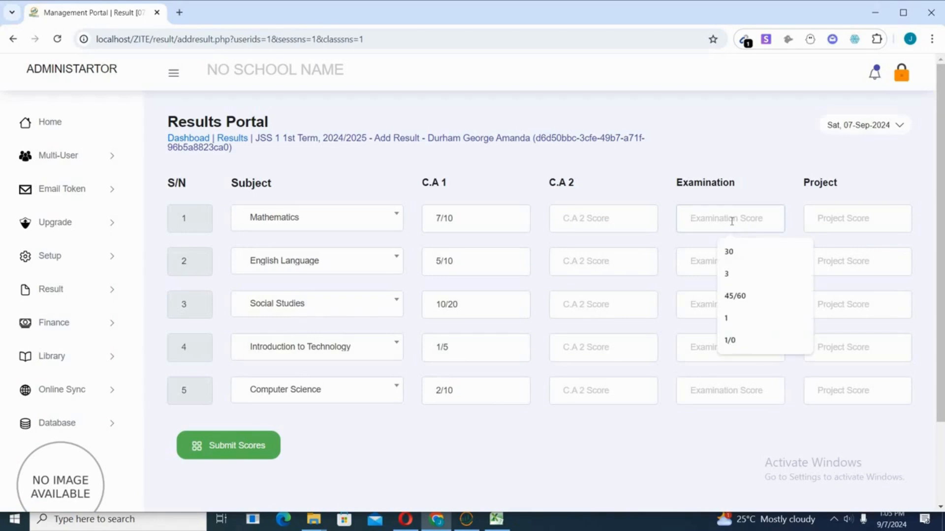
{"action": "type", "text": "70"}
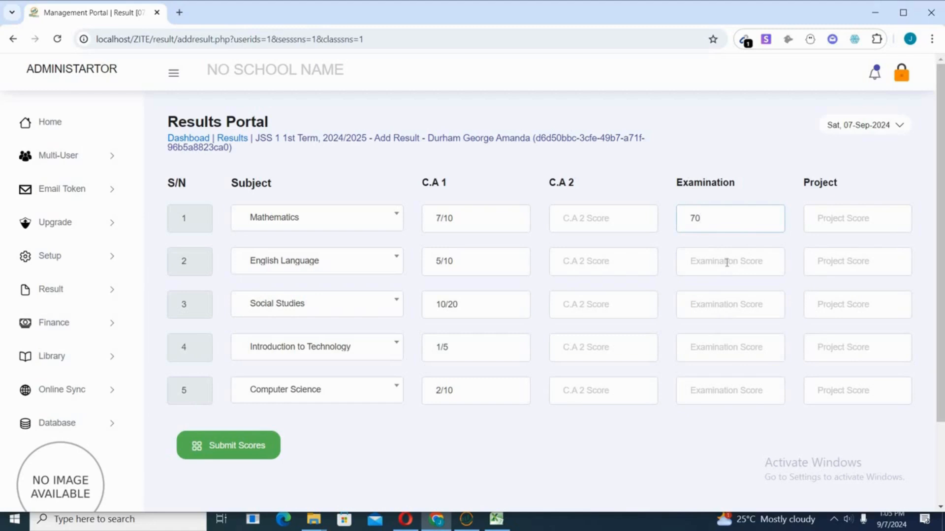
{"action": "left_click", "coordinate": [727, 263]}
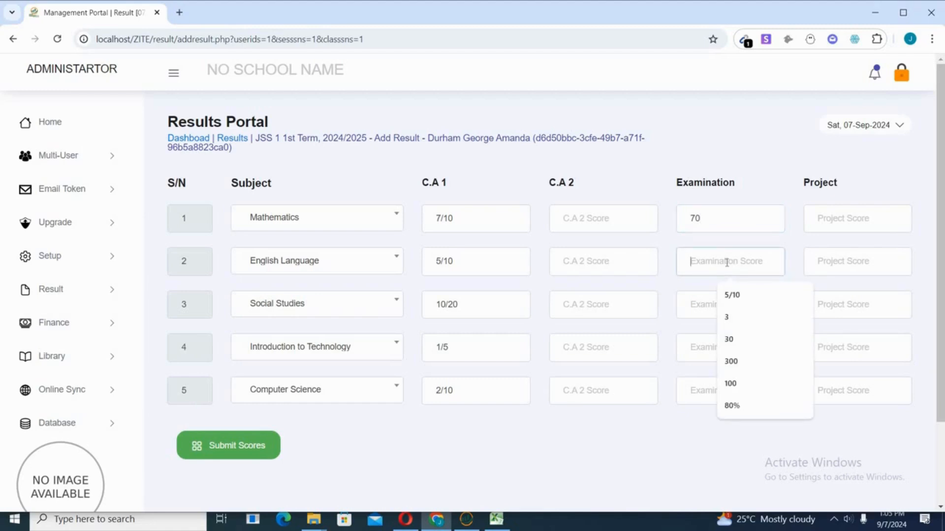
{"action": "type", "text": "90"}
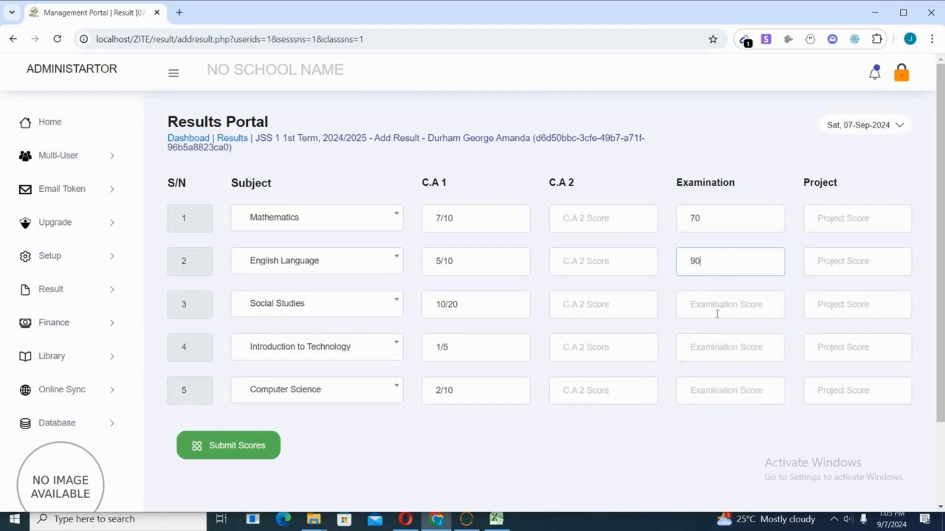
Step: Enter Examination scores of 80 for Introduction to Technology and 95 for Computer Science, and submit the scores
{"action": "left_click", "coordinate": [715, 350]}
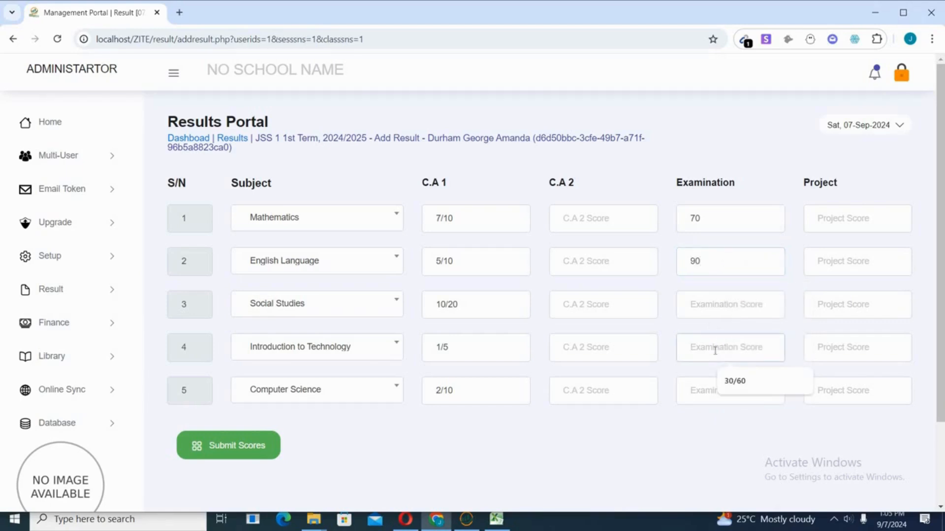
{"action": "type", "text": "80"}
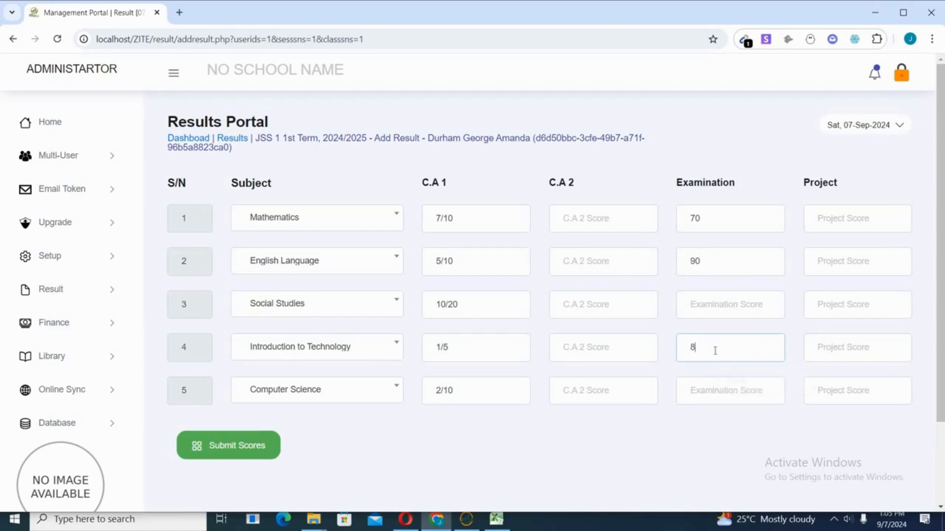
{"action": "left_click", "coordinate": [702, 402]}
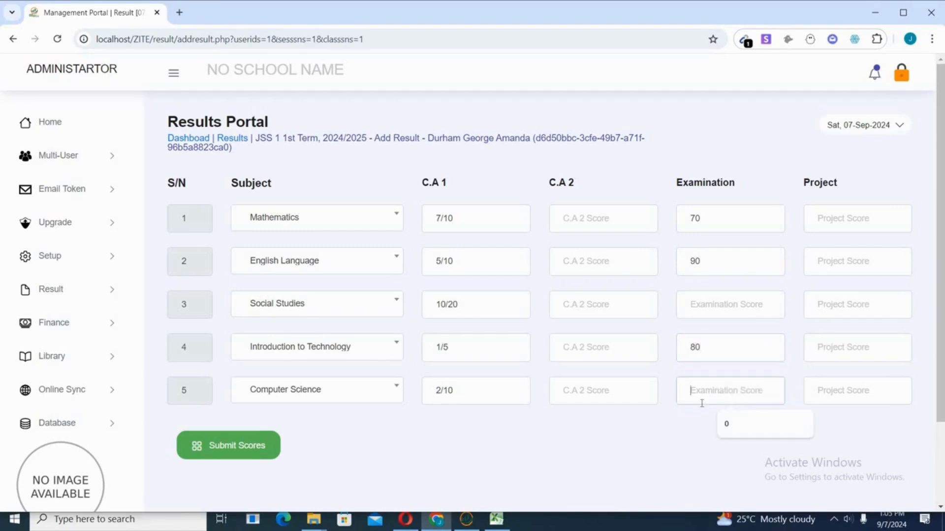
{"action": "type", "text": "95"}
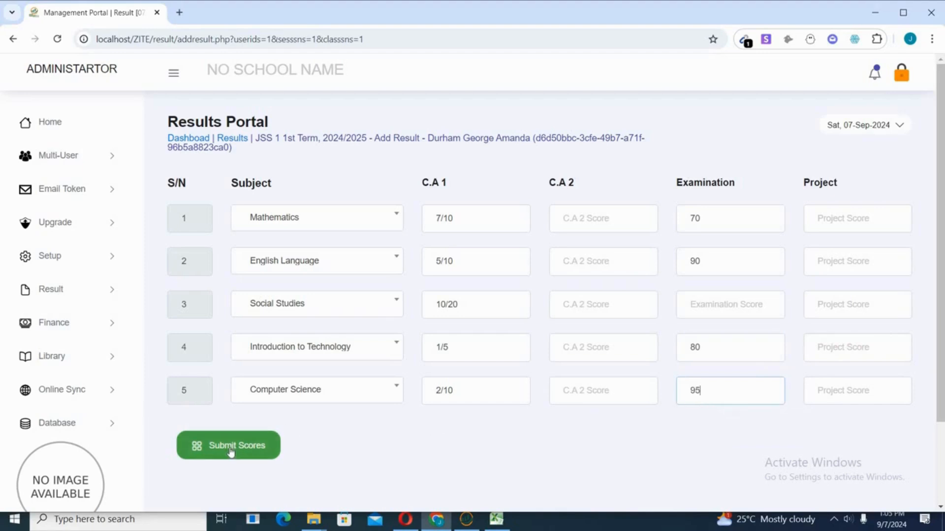
{"action": "left_click", "coordinate": [251, 447]}
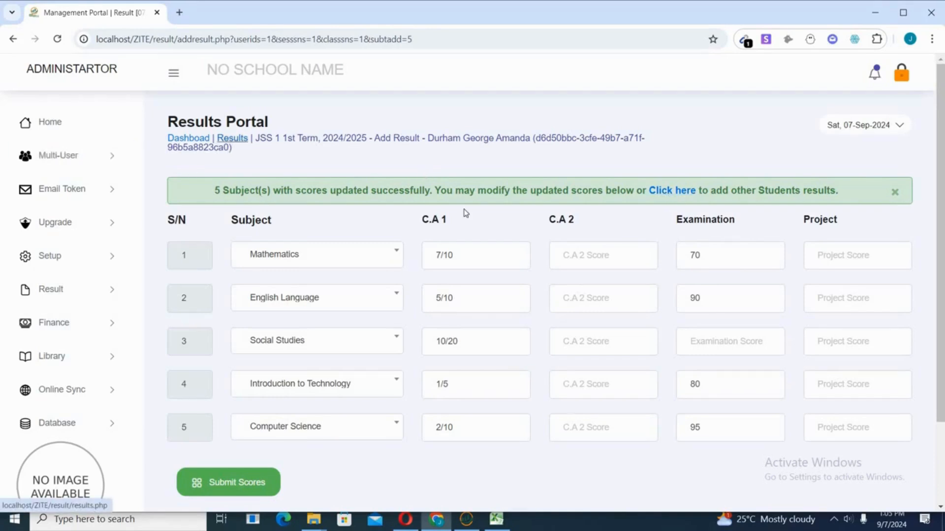
Step: View the second JSS 1 student's score entry page from the results list, and return to the list without entering scores
{"action": "left_click", "coordinate": [672, 191]}
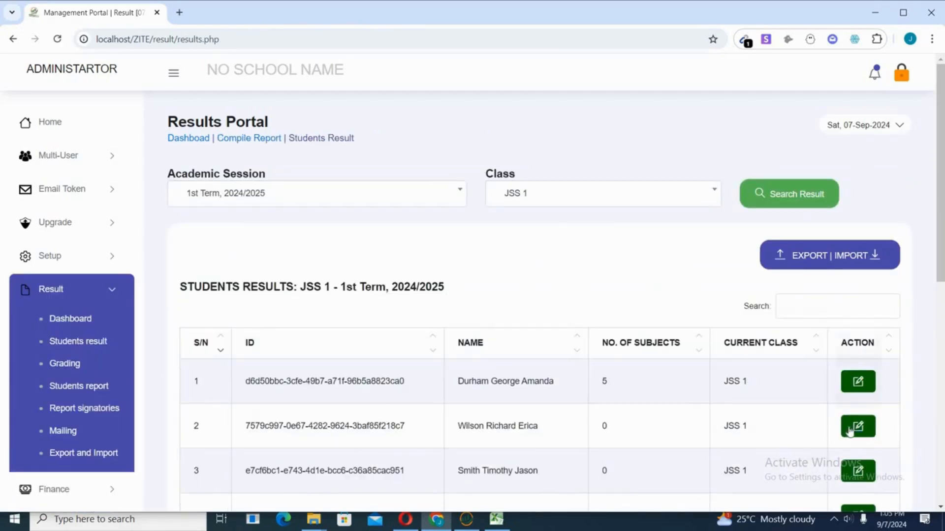
{"action": "left_click", "coordinate": [857, 428]}
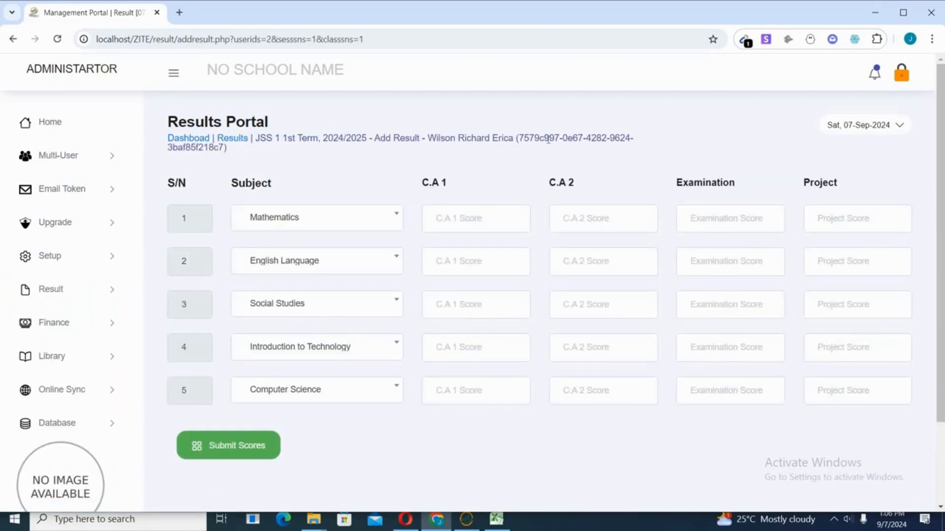
{"action": "left_click", "coordinate": [444, 259]}
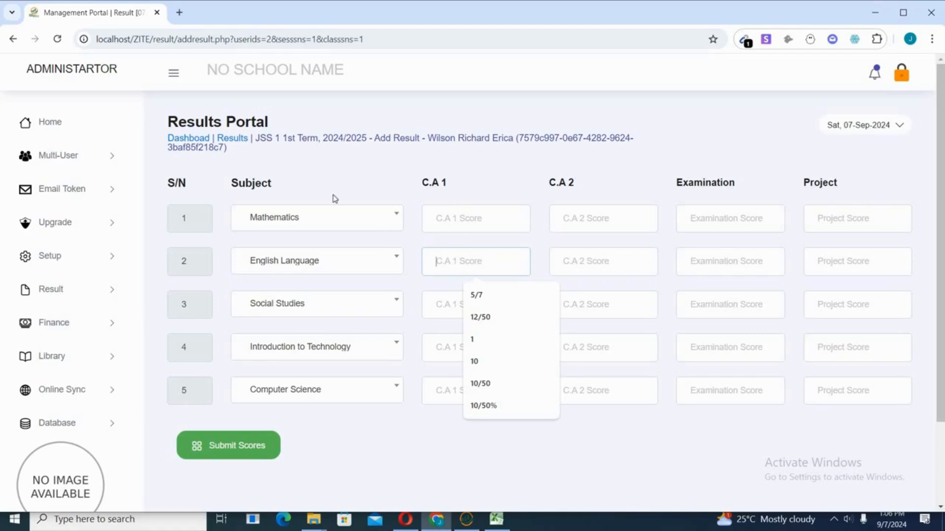
{"action": "left_click", "coordinate": [237, 140]}
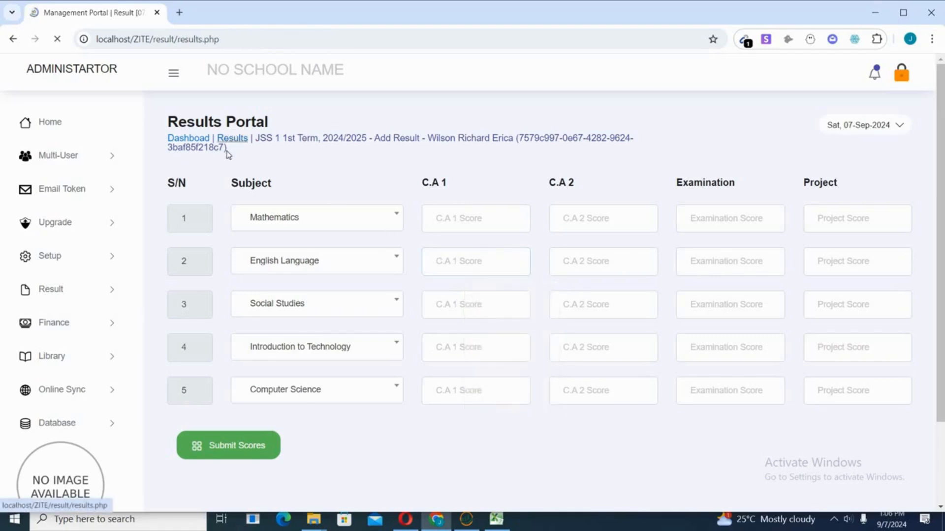